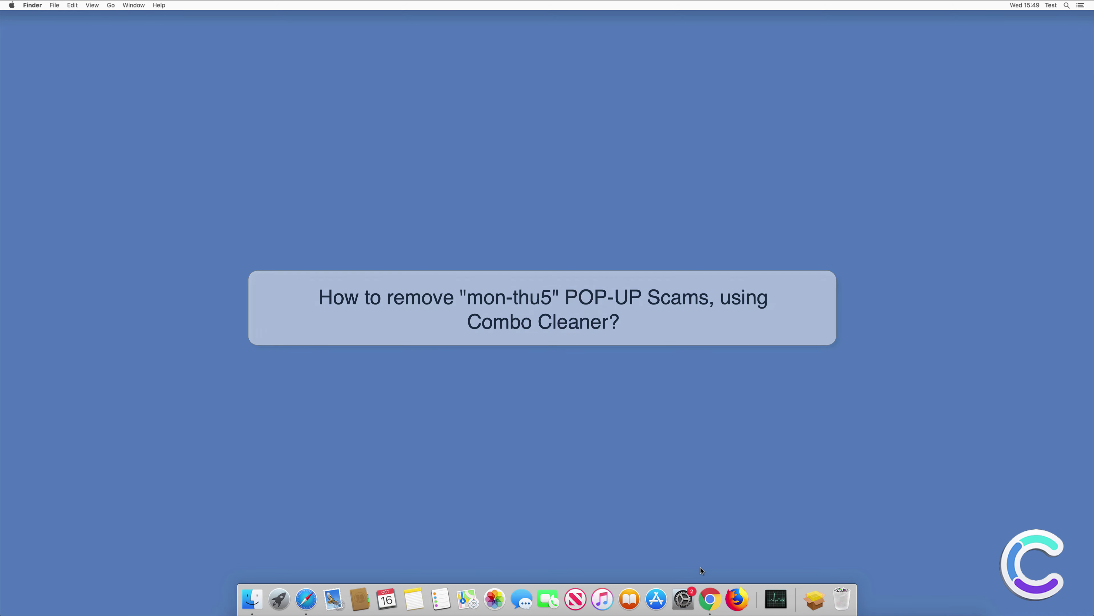
Step: In Chrome, dismiss the fake VIRUS FOUND alert, run its scan, and follow REMOVE VIRUS NOW
click(710, 599)
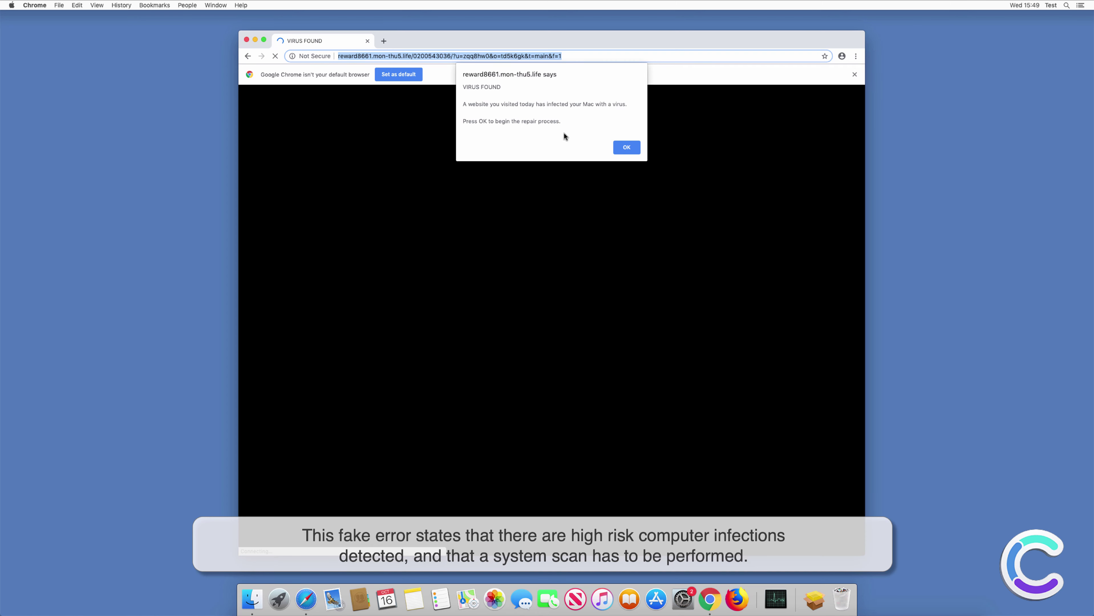
click(627, 148)
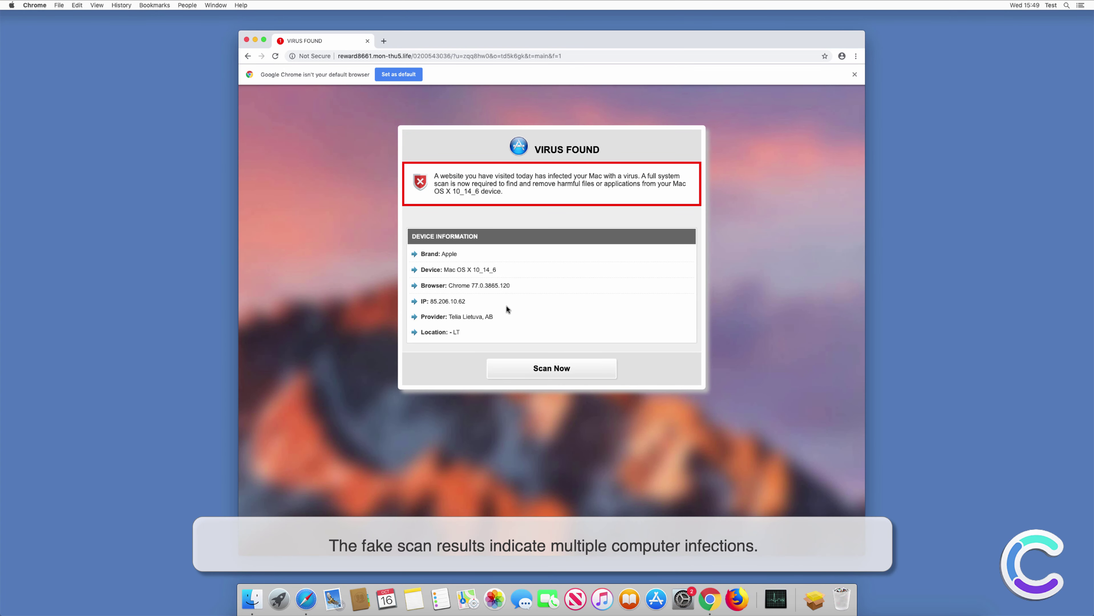
click(546, 369)
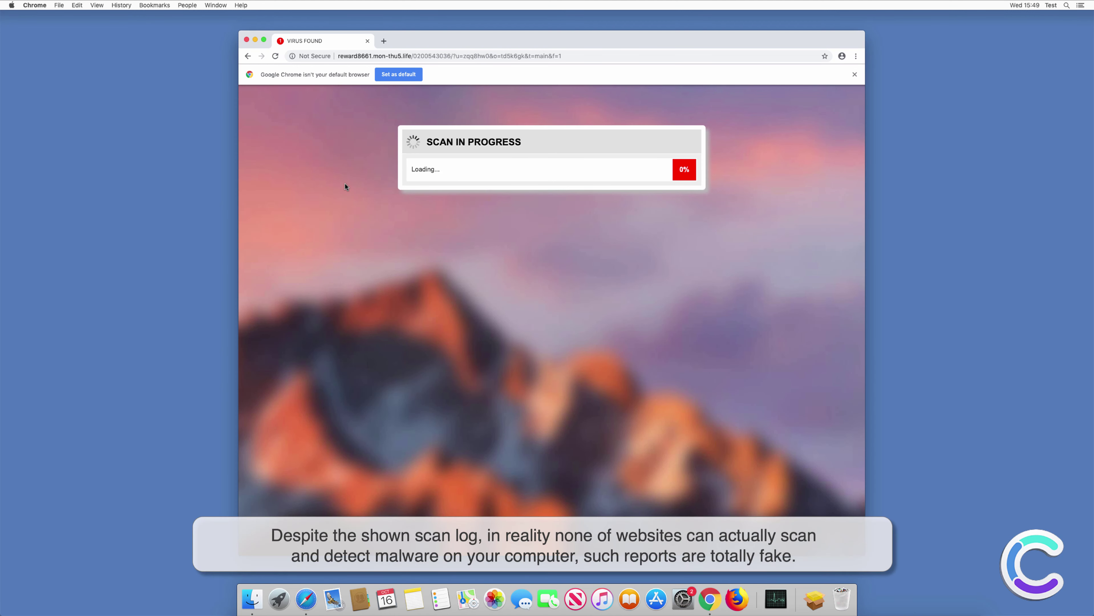
click(855, 74)
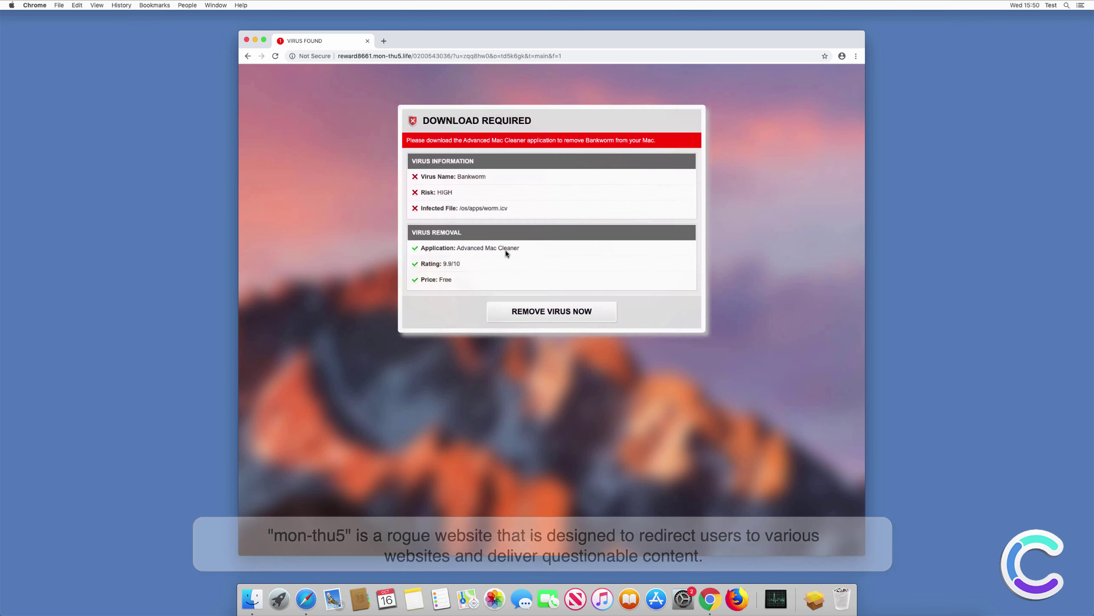
click(549, 310)
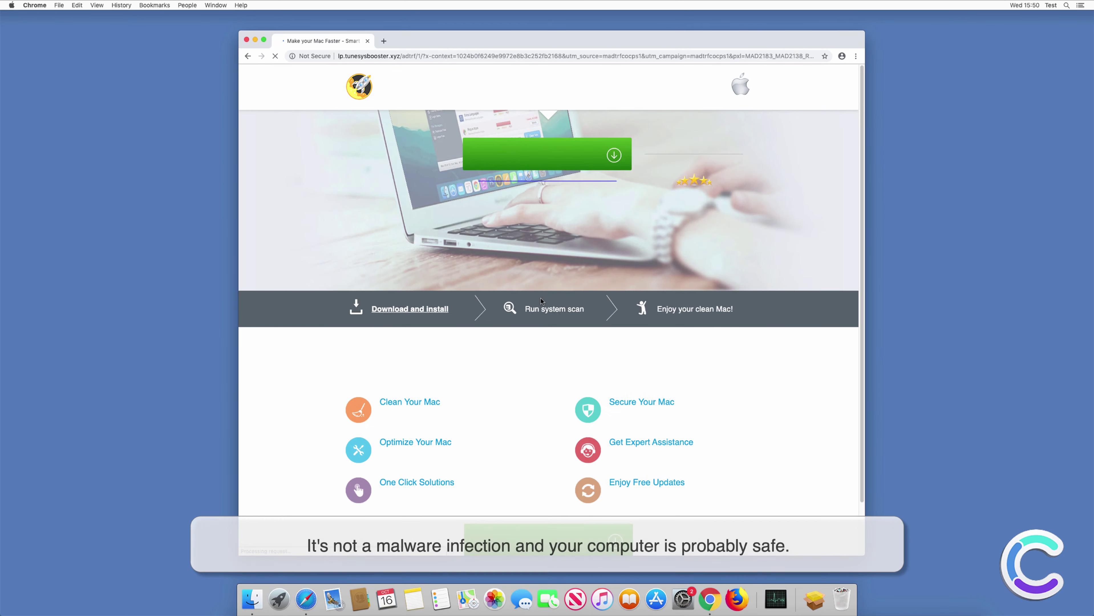
Step: Download and install Smart Mac Booster, approving with the administrator password
click(548, 156)
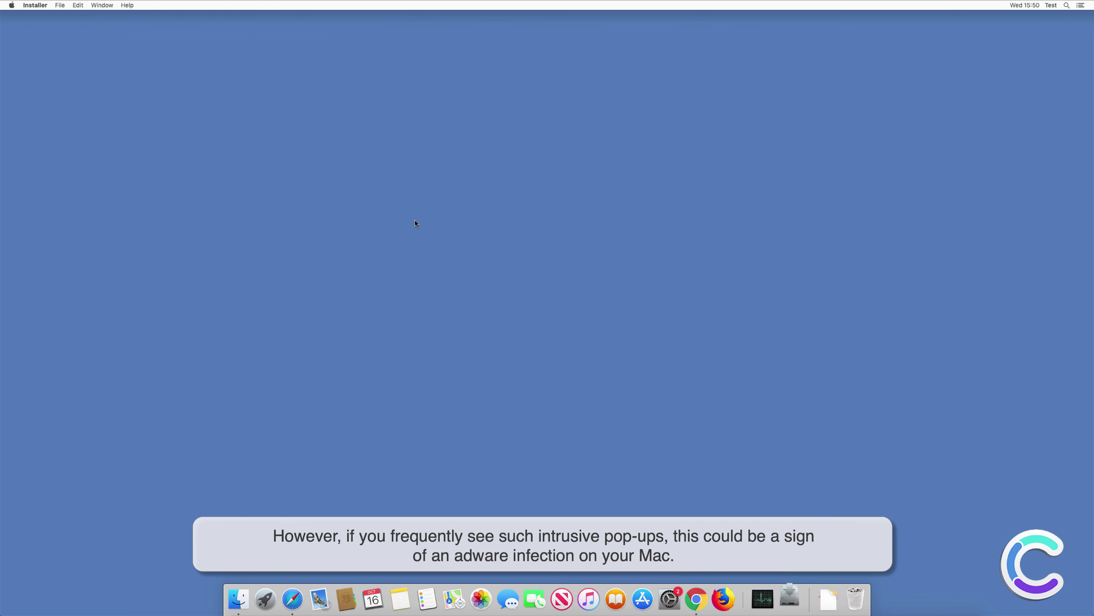
click(660, 349)
click(662, 350)
click(656, 349)
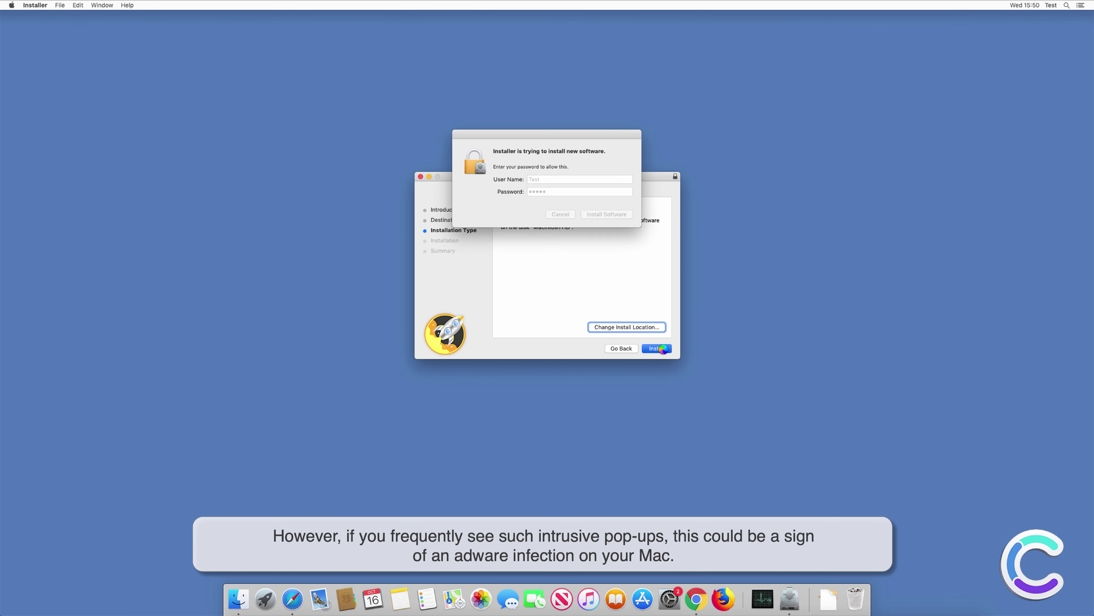
key(Return)
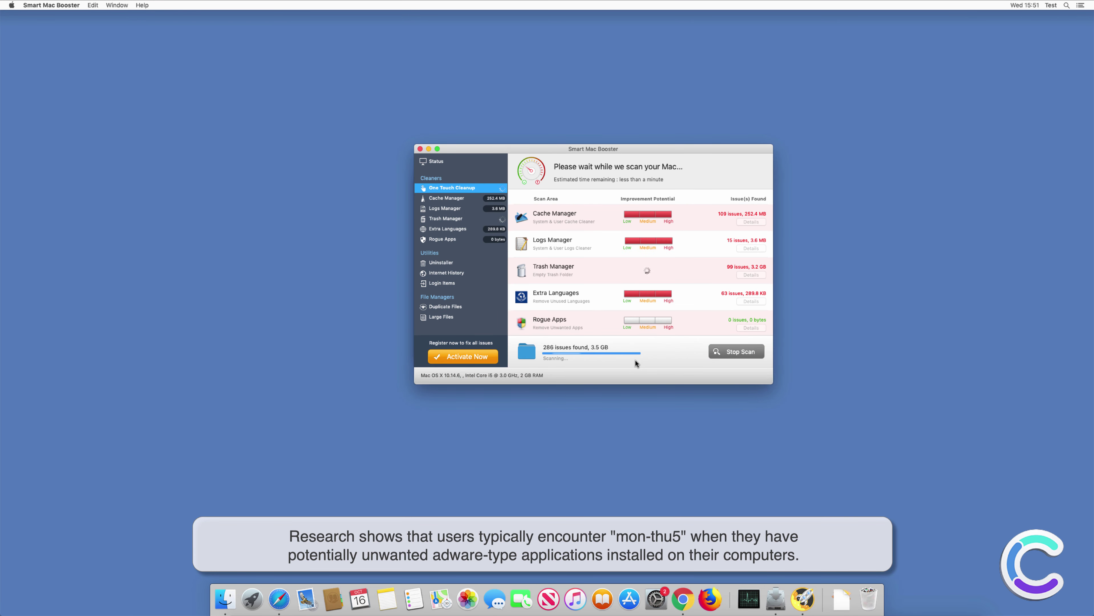
Step: Dismiss Smart Mac Booster's McAfee and pricing pop-ups, decline activation, and close the installer
click(729, 347)
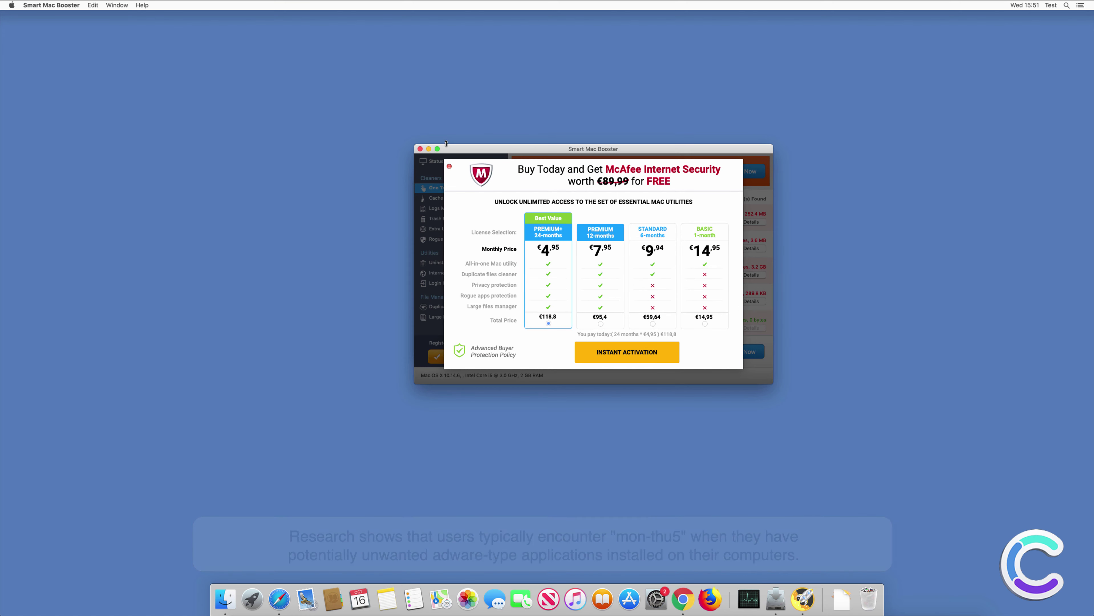
click(449, 166)
click(420, 149)
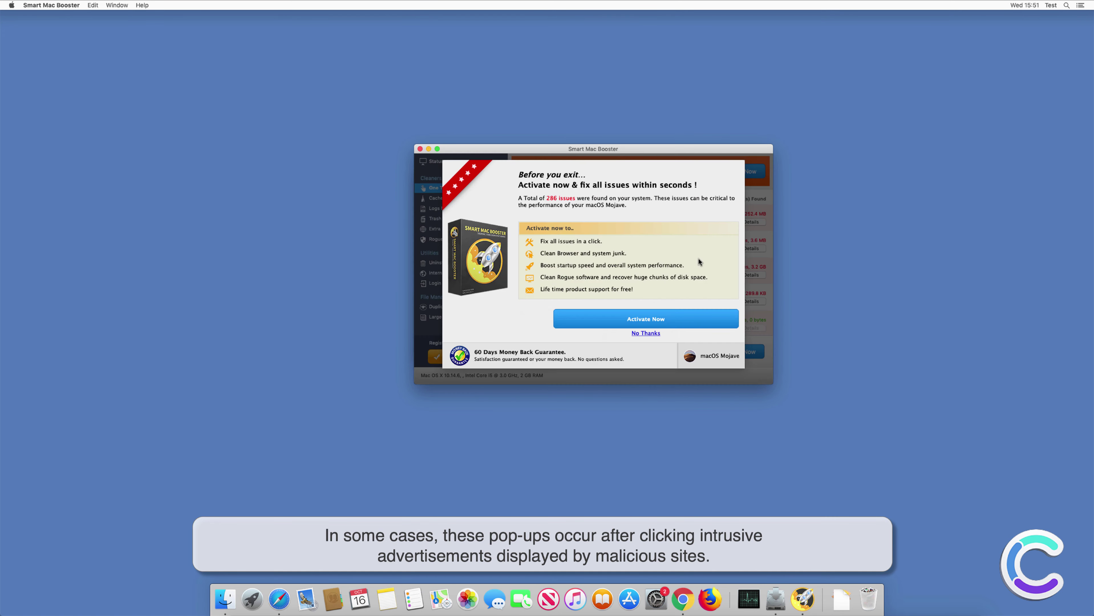
click(641, 333)
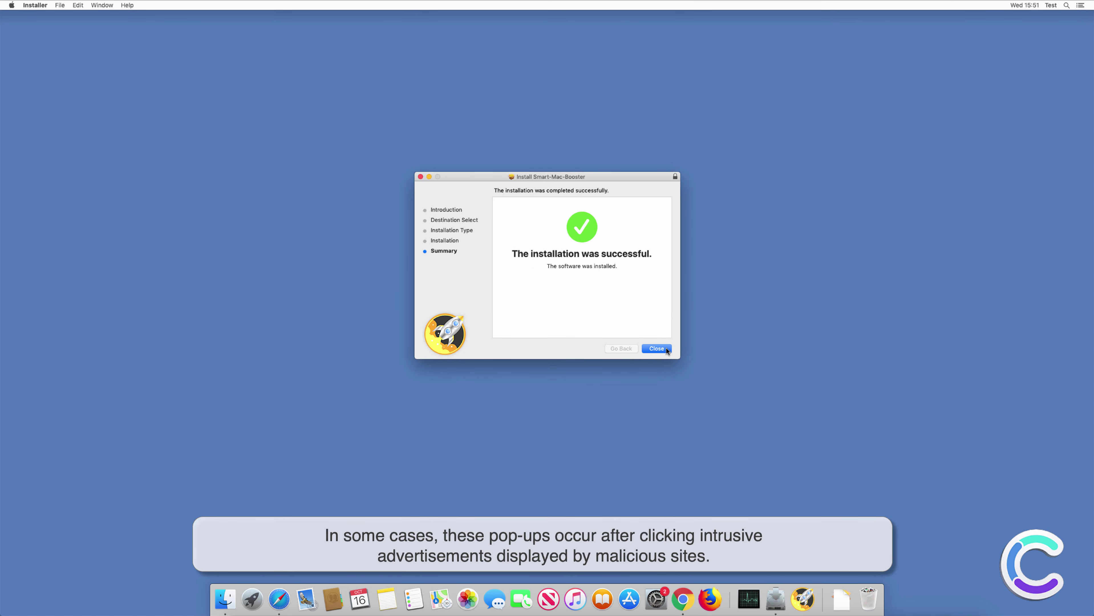
click(665, 349)
Step: Trash the installer, delete Smart Mac Booster from Applications, and open System Preferences
click(618, 227)
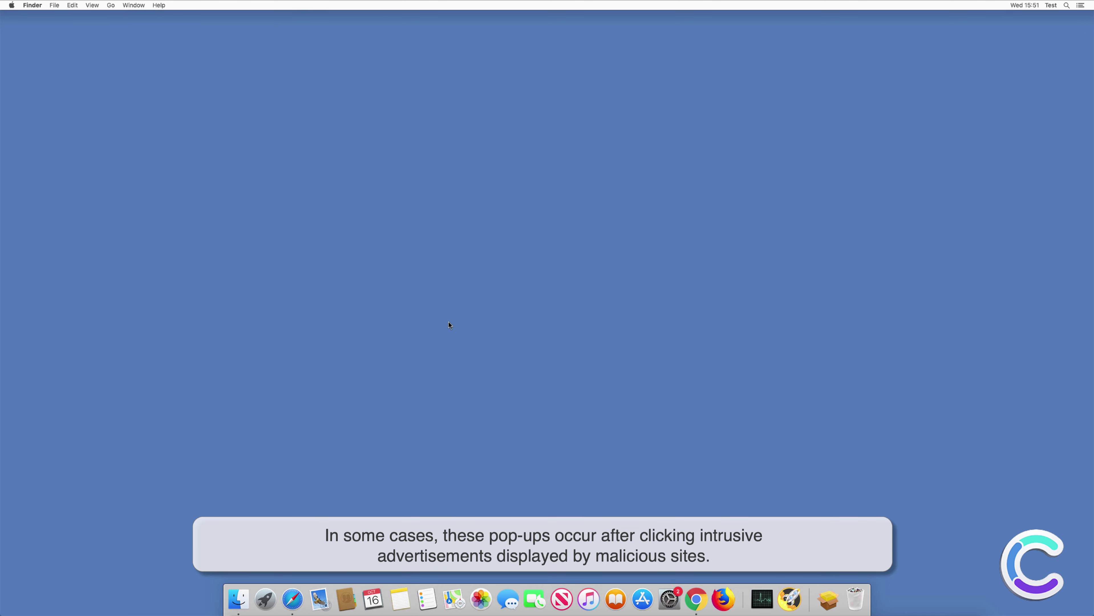
click(238, 595)
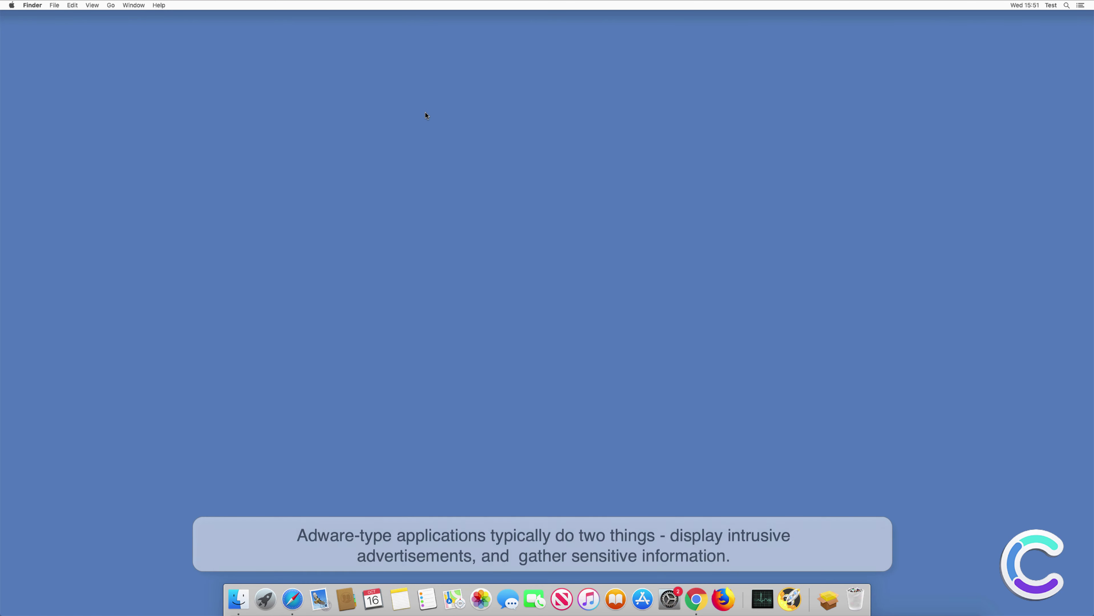
click(406, 160)
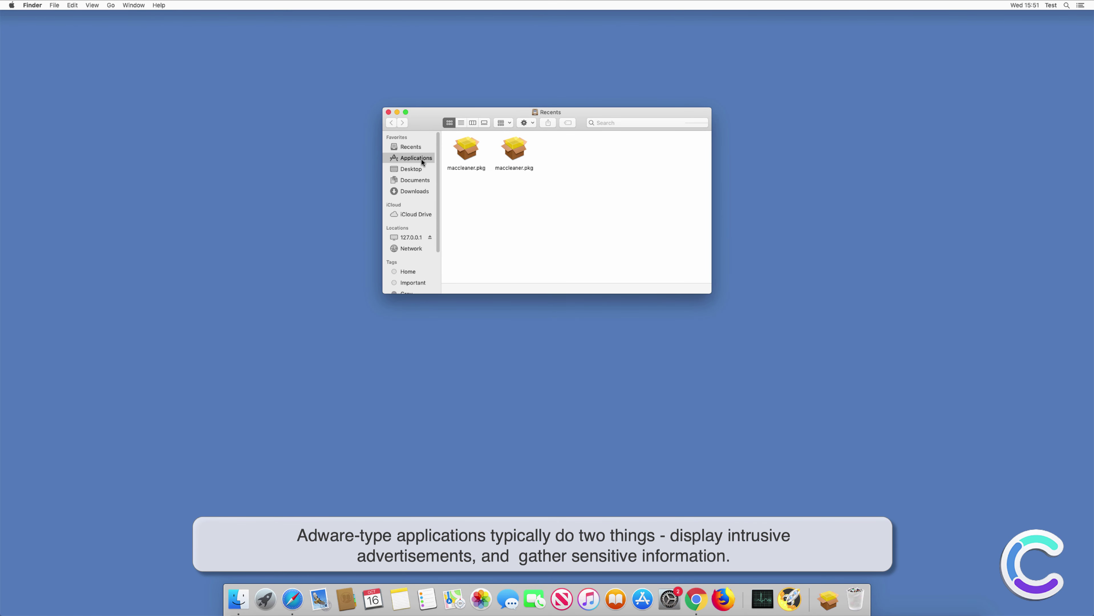
click(497, 261)
right_click(497, 260)
click(539, 286)
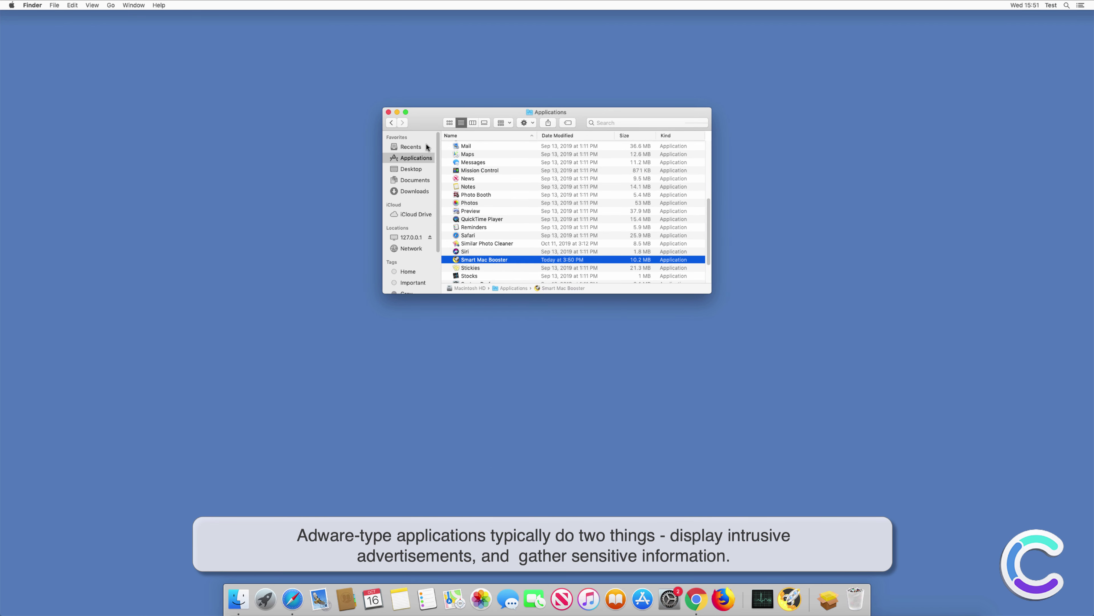
click(388, 111)
click(669, 600)
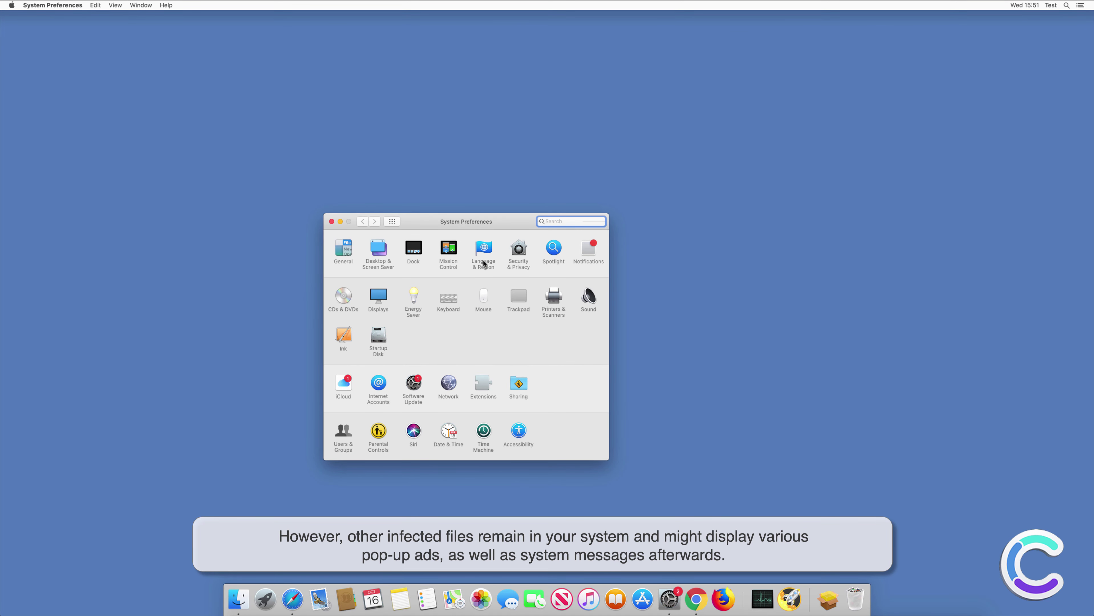
Step: Remove Smart Mac Booster from the Users & Groups Login Items, then launch Safari
click(343, 432)
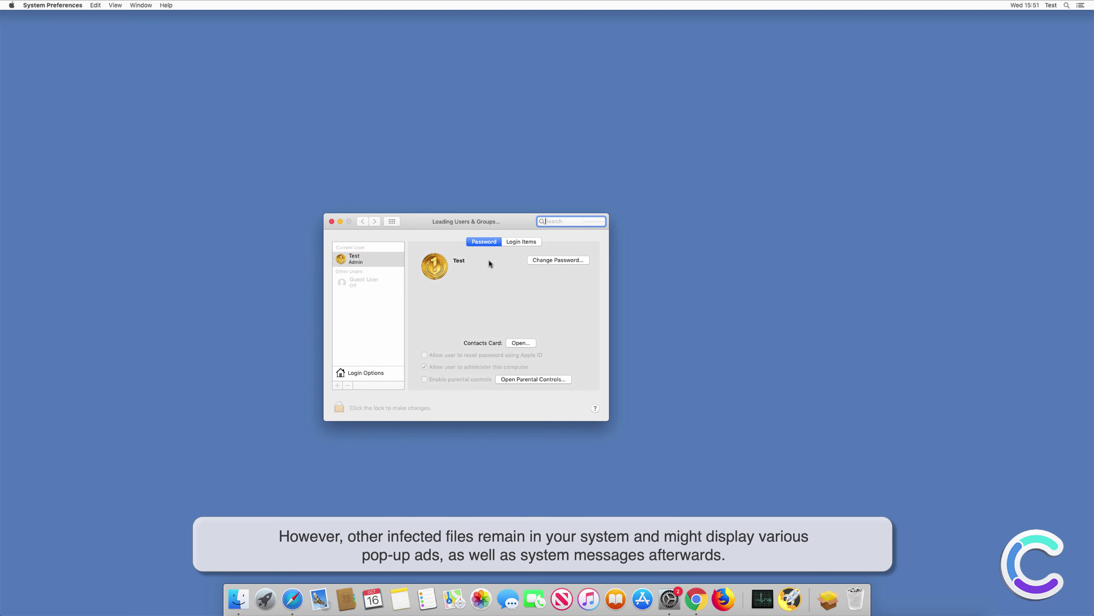
click(517, 241)
click(462, 280)
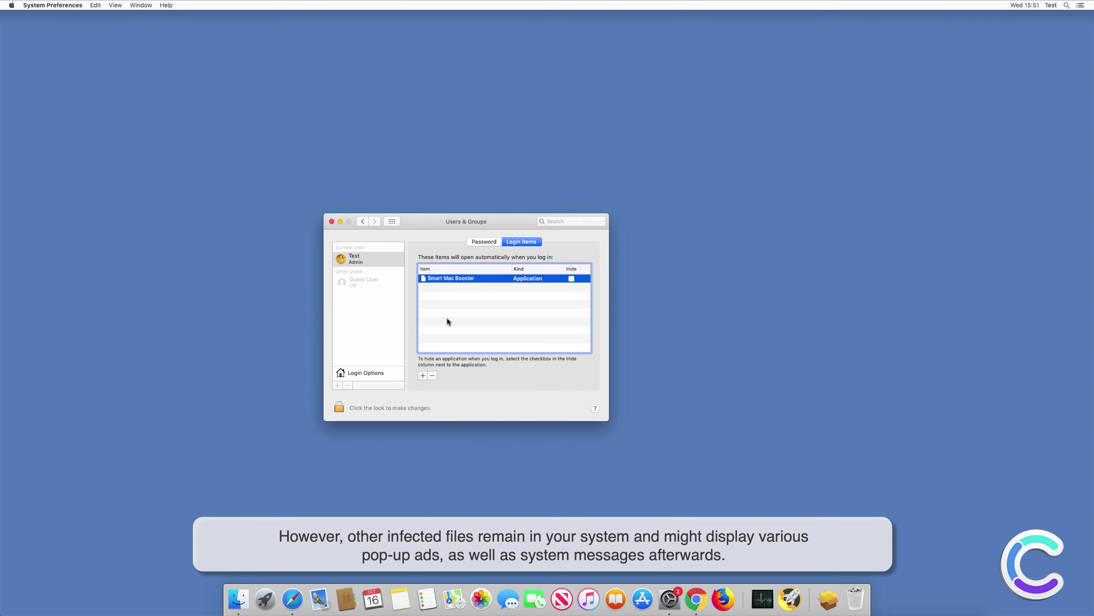
click(434, 375)
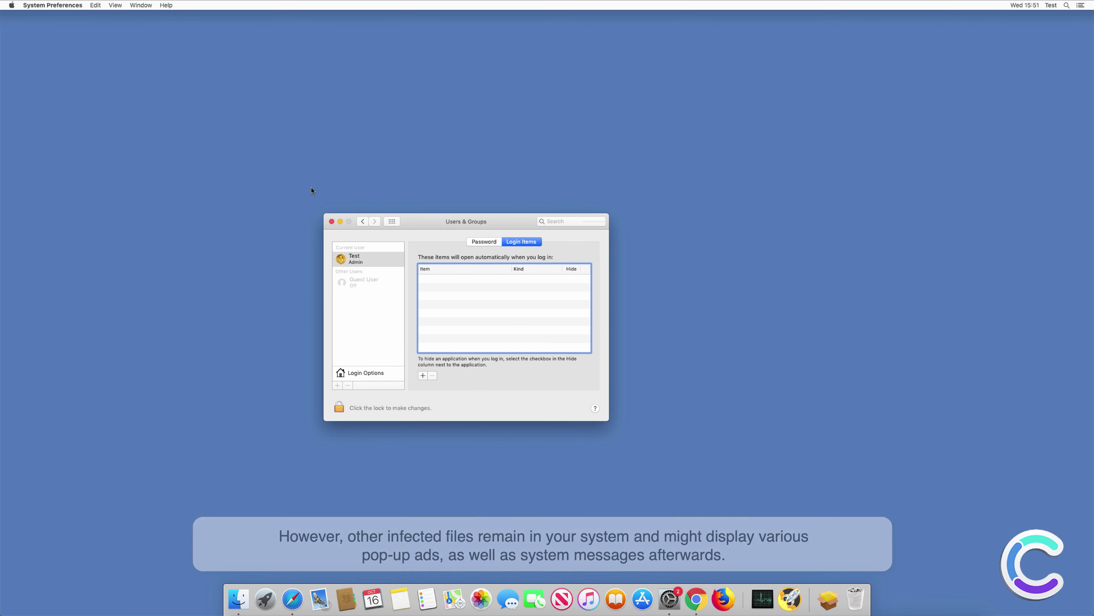
click(331, 222)
click(295, 602)
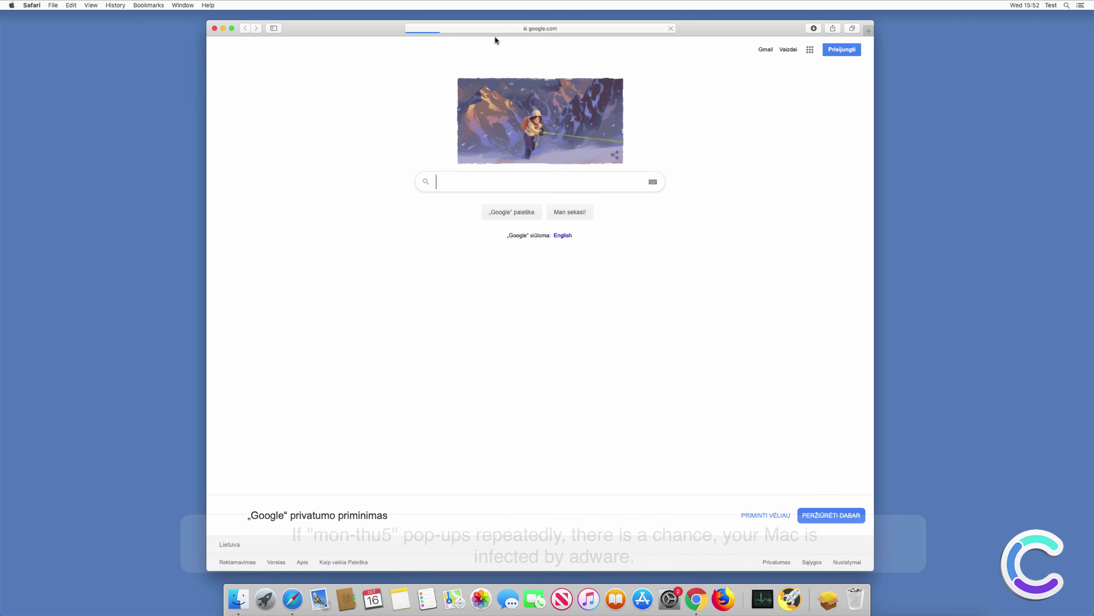
click(483, 27)
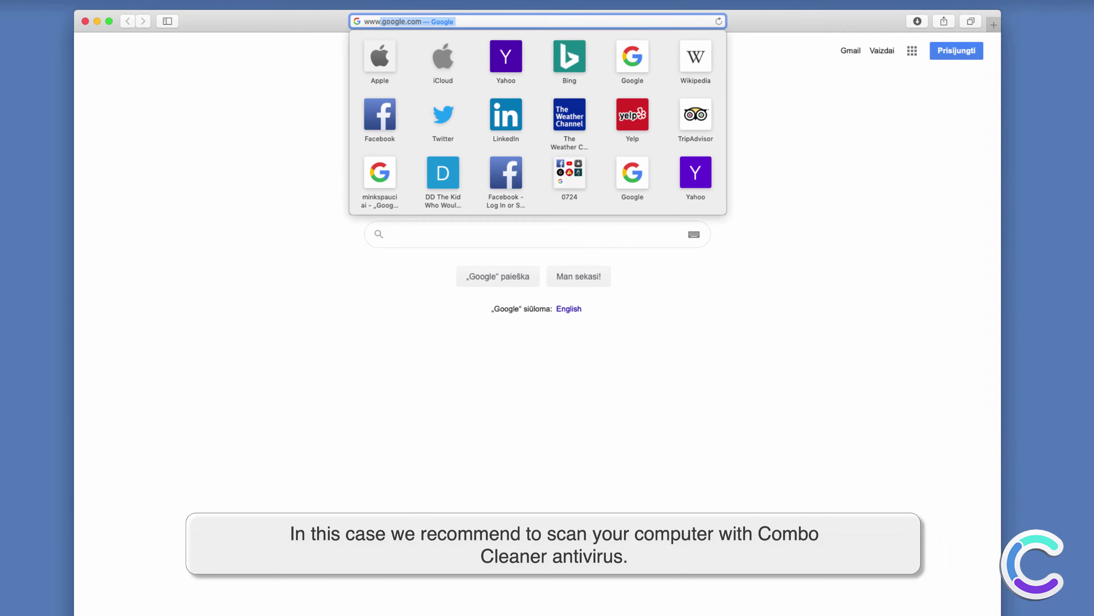
text(www.combocleaner)
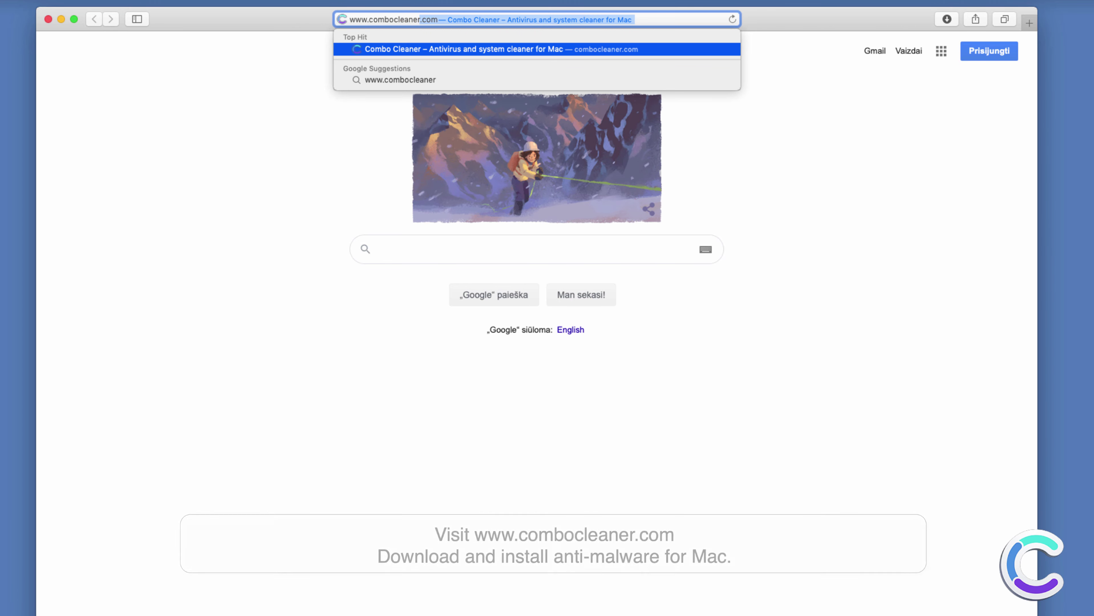
text(.com)
key(Return)
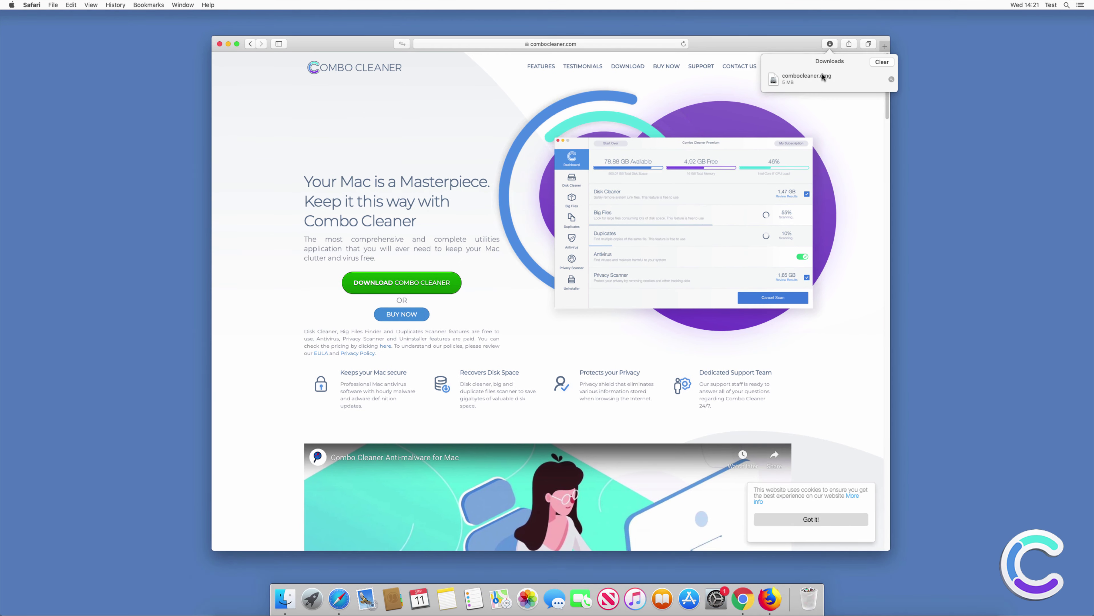
click(821, 78)
double_click(821, 80)
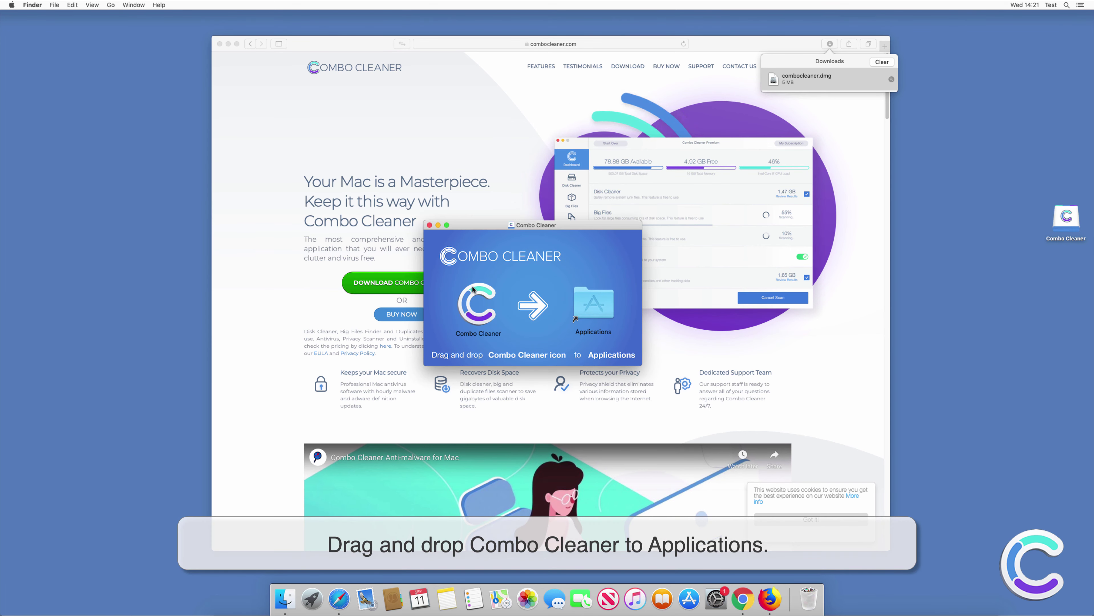
Step: Drag Combo Cleaner into Applications, close the DMG and Safari, then launch and allow Combo Cleaner
drag(475, 297, 580, 289)
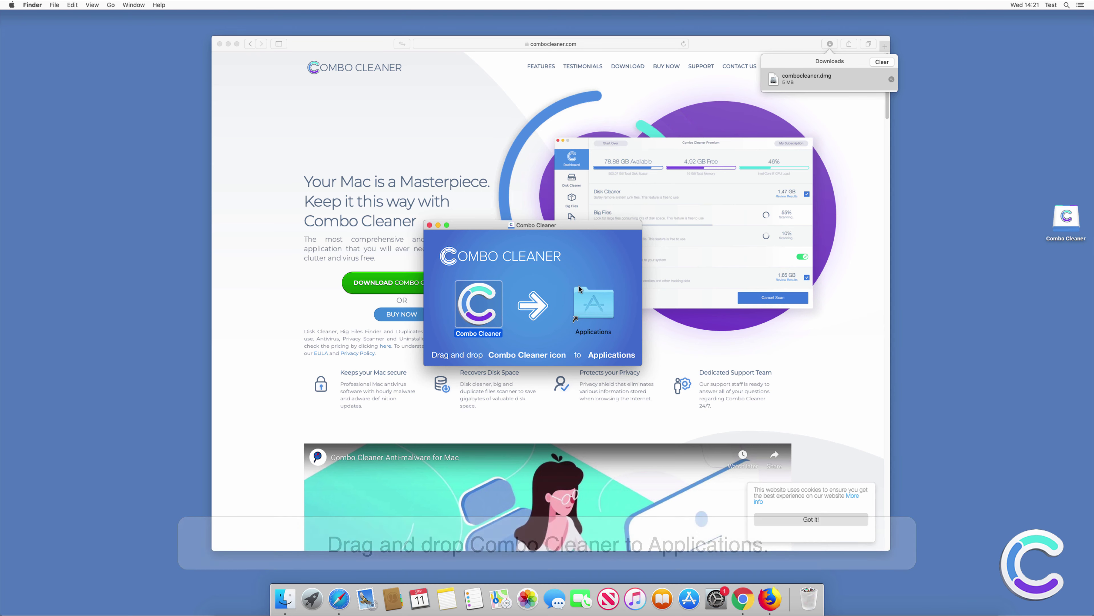
click(429, 225)
click(221, 44)
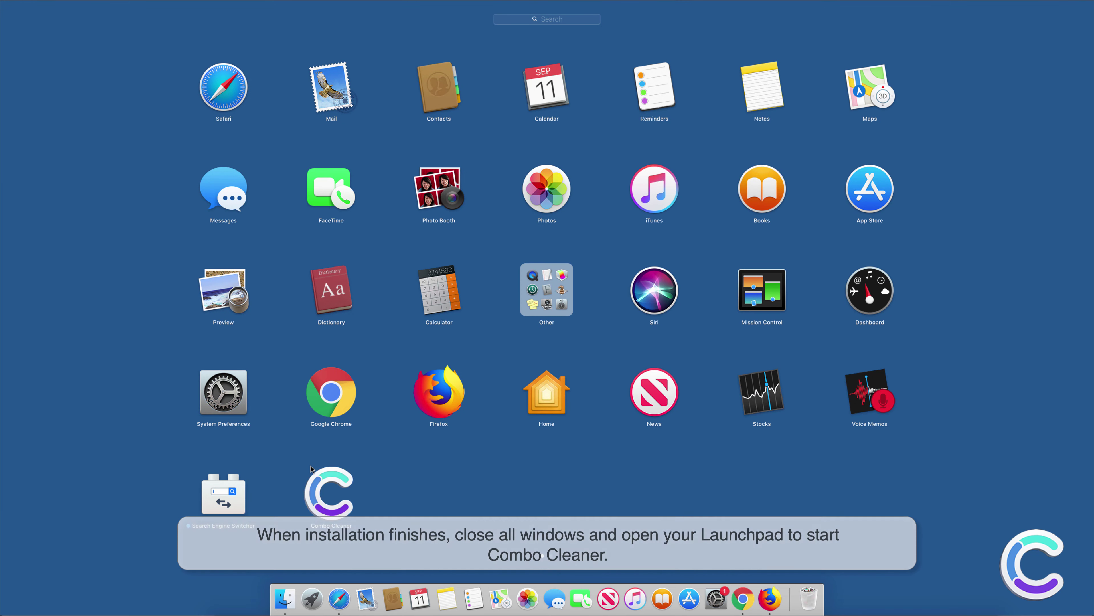
click(331, 494)
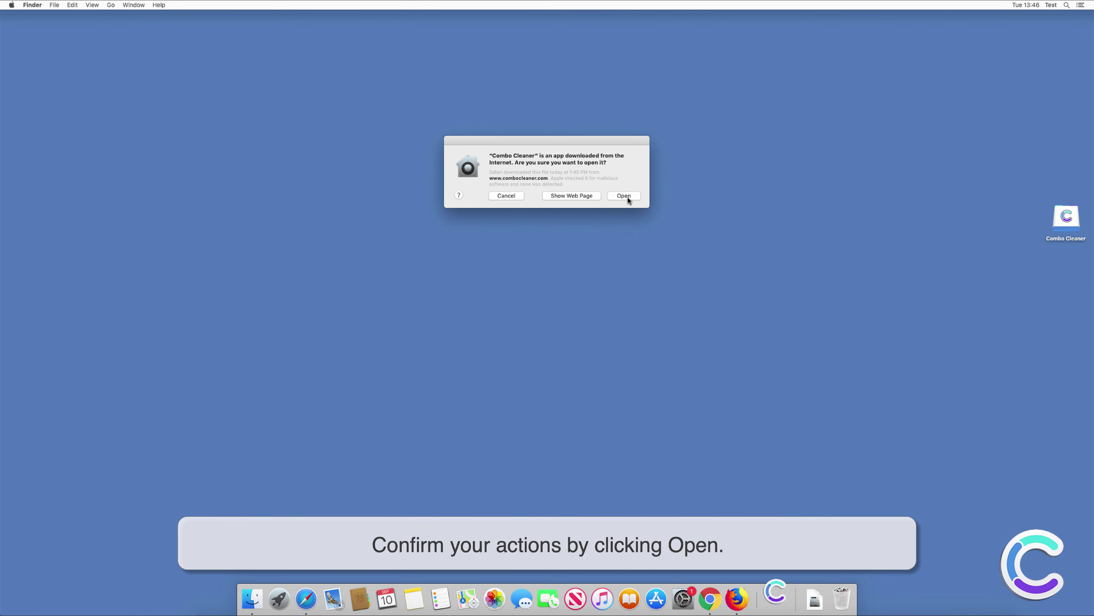
click(624, 196)
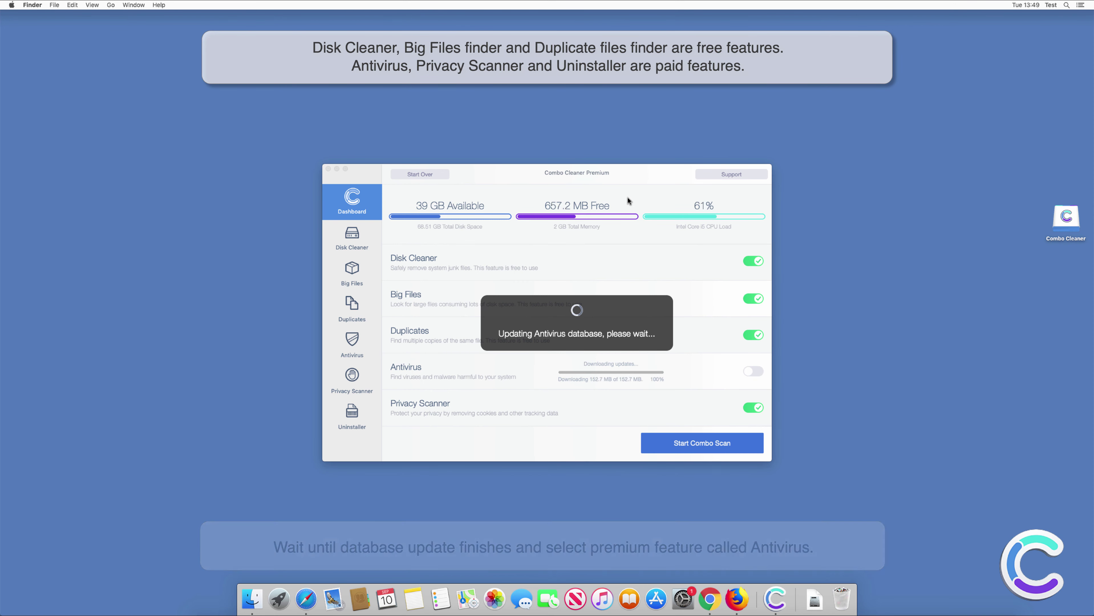
Step: Start a Full Scan in Combo Cleaner's Antivirus section and bring the scan window forward
click(354, 350)
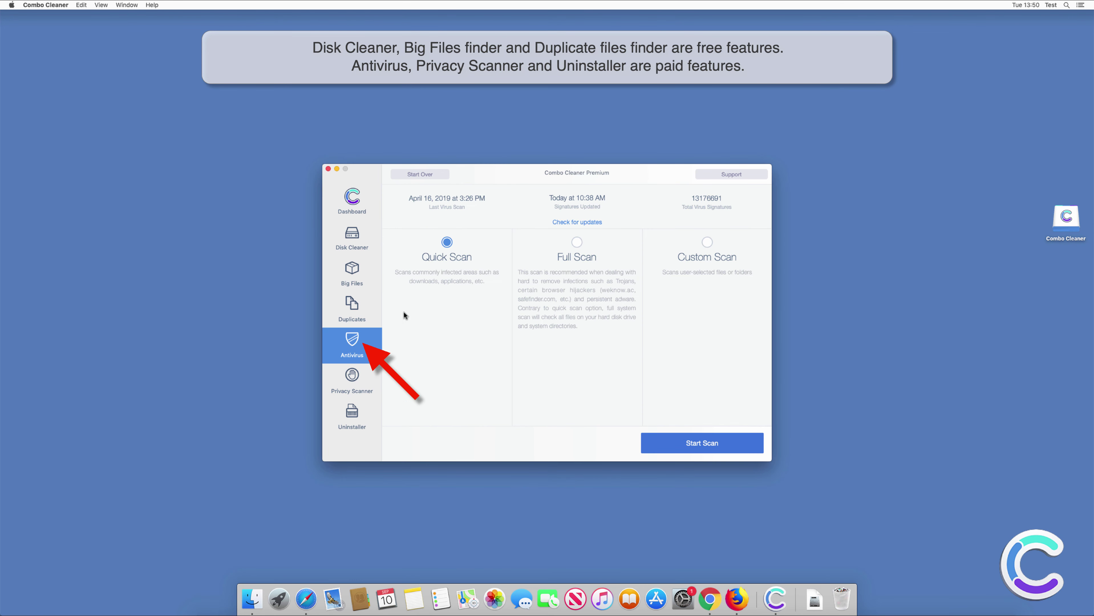
click(577, 242)
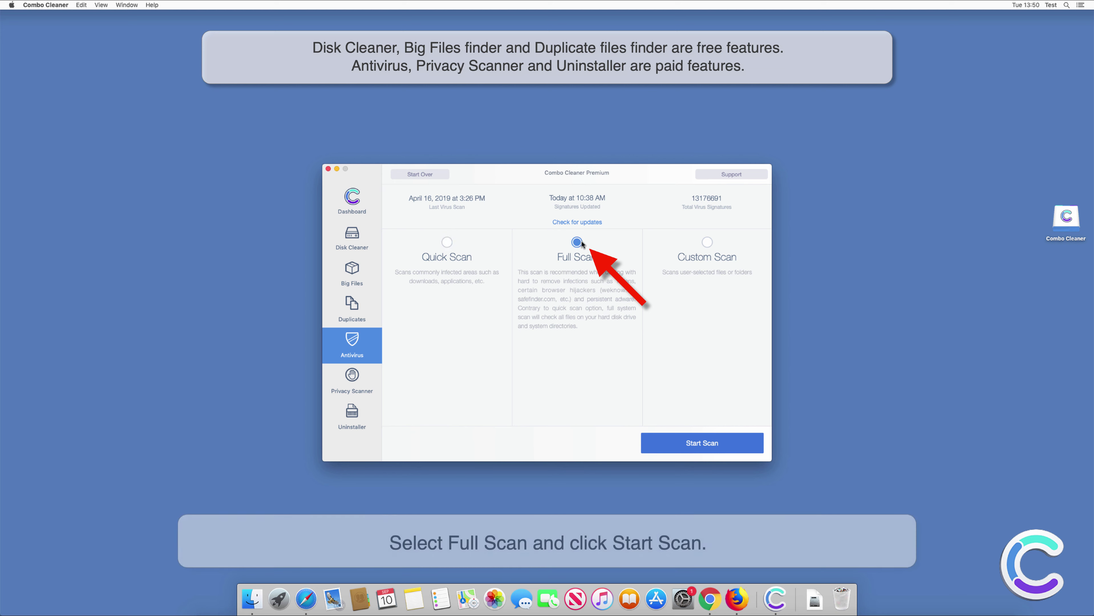
click(699, 444)
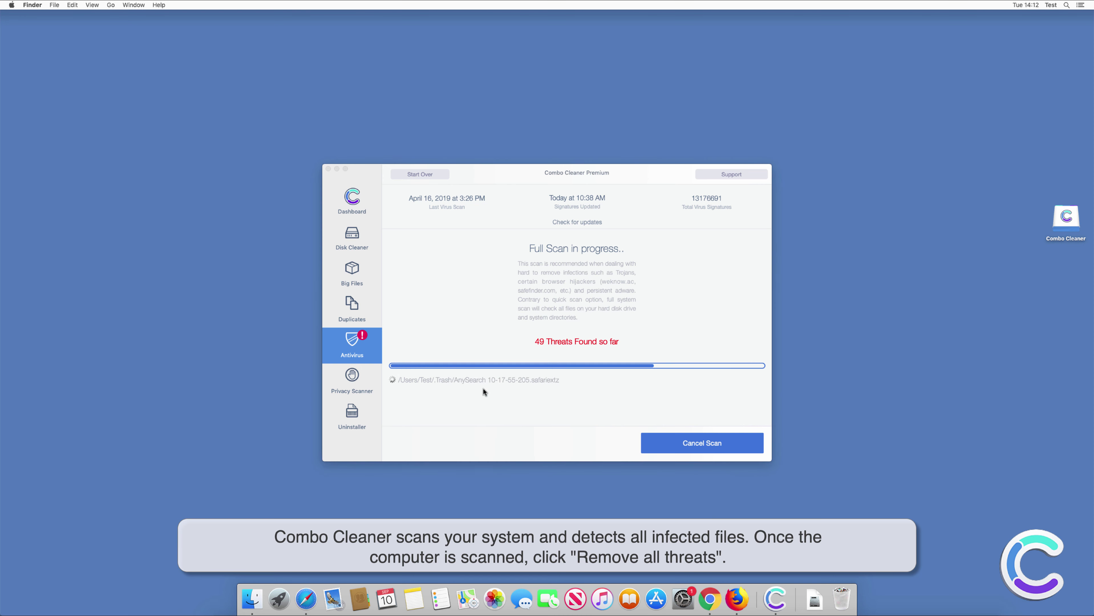
click(704, 326)
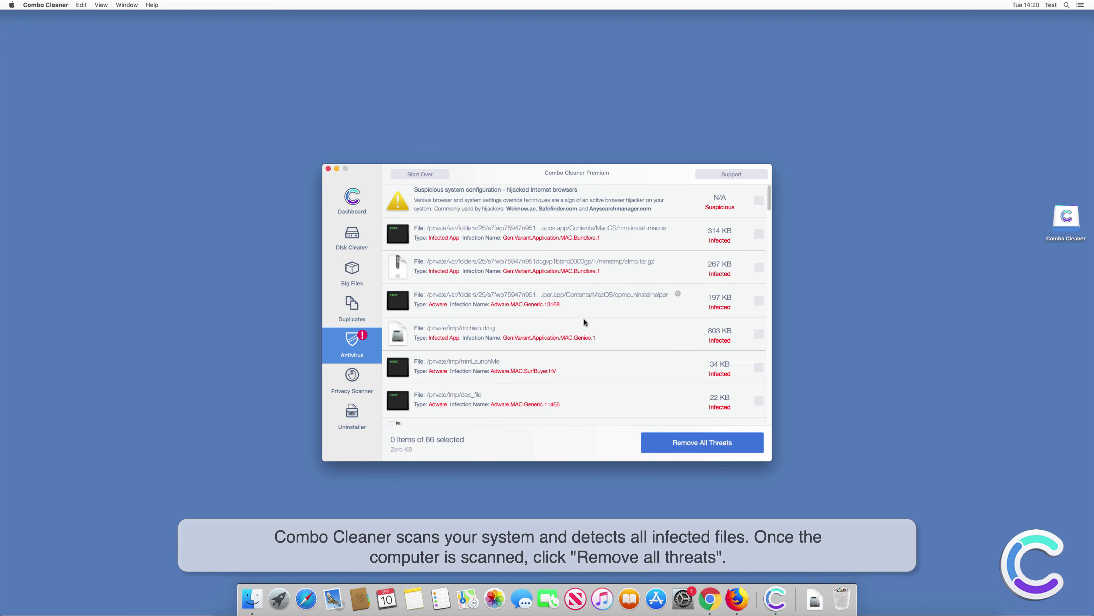
Step: Remove all 66 threats, authenticating with the administrator password
click(728, 447)
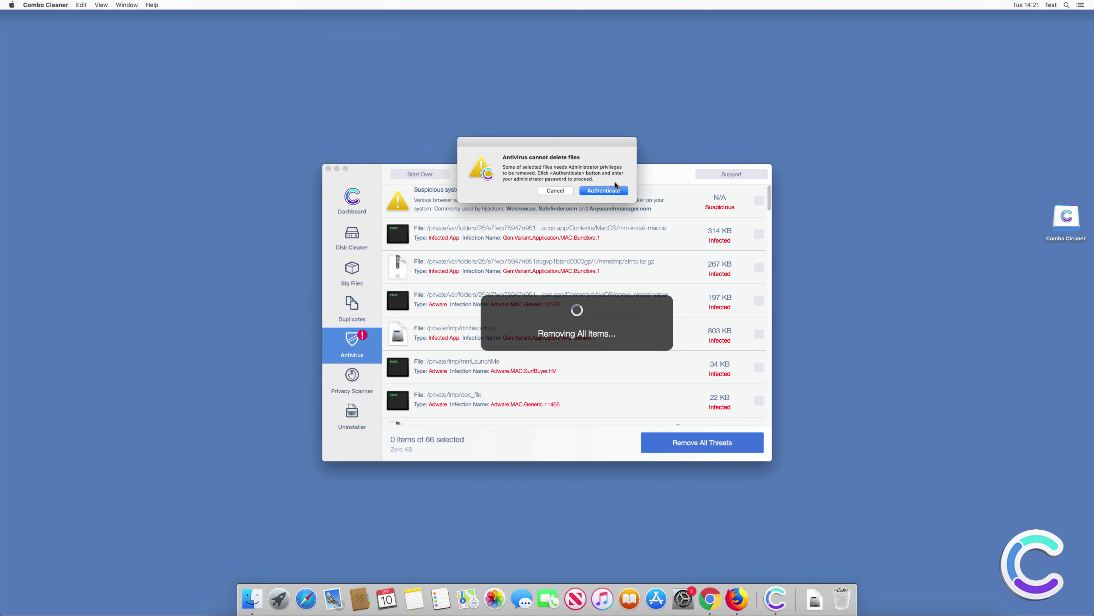
click(613, 190)
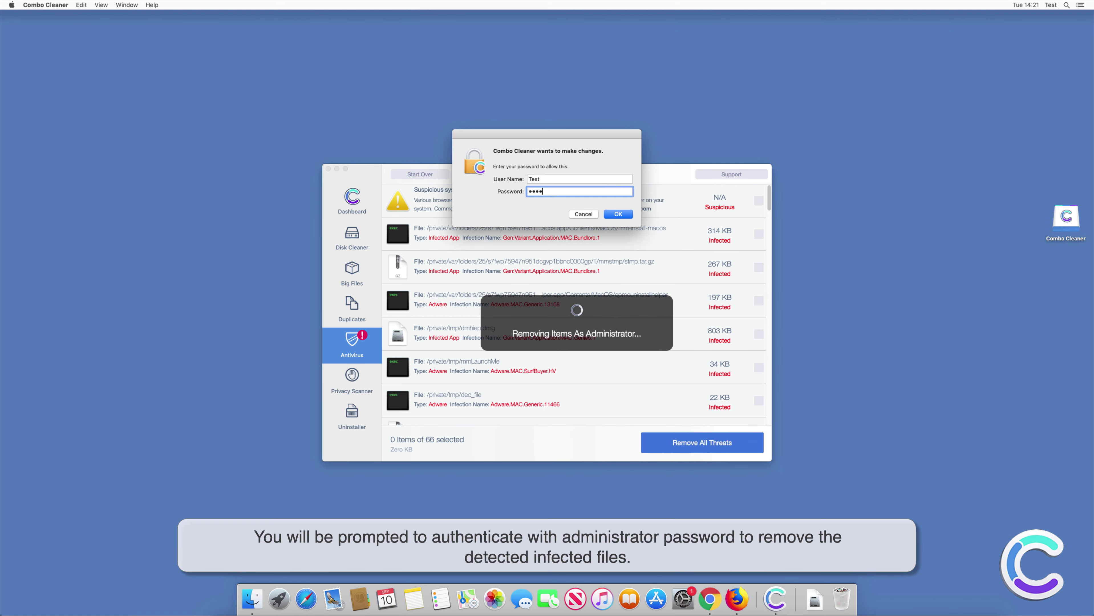
key(Return)
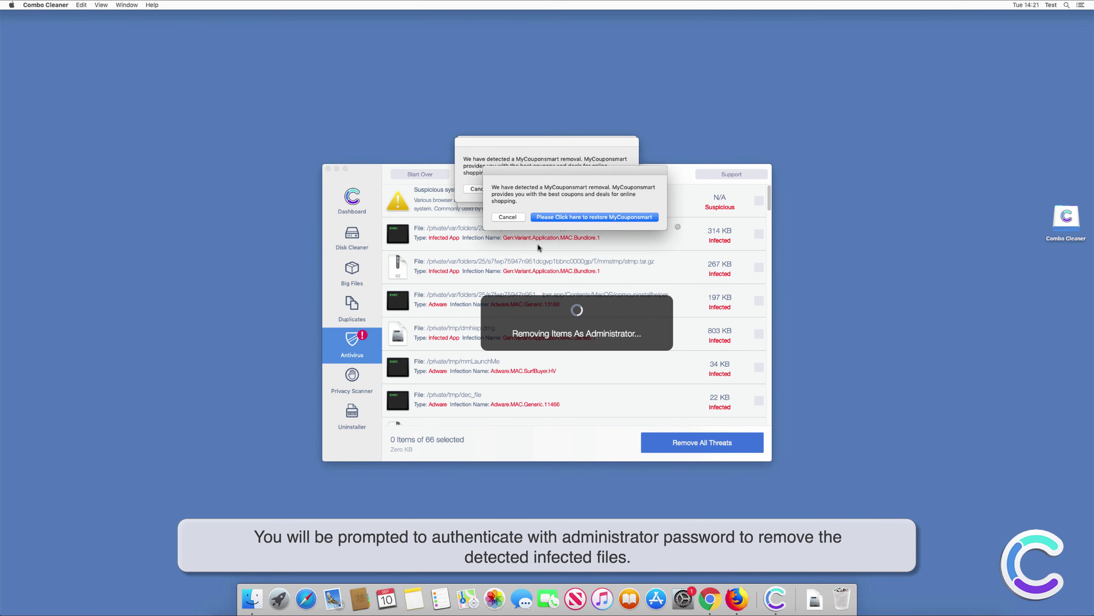
Step: Close the two MyCouponsmart pop-ups, re-enter the admin password, and accept restarting now
click(508, 217)
click(479, 189)
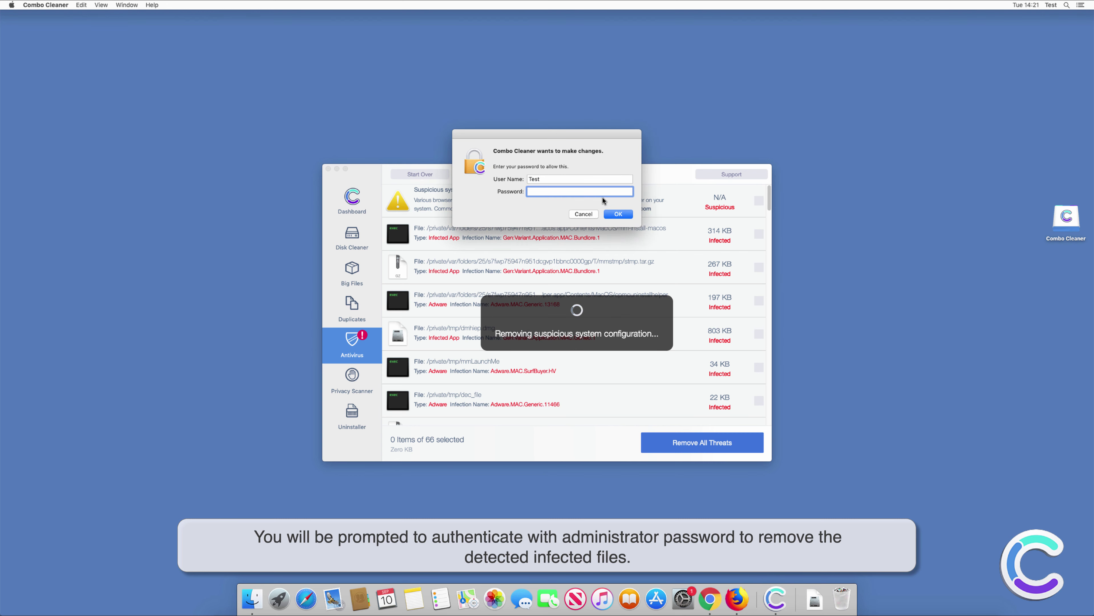
text(t)
key(Return)
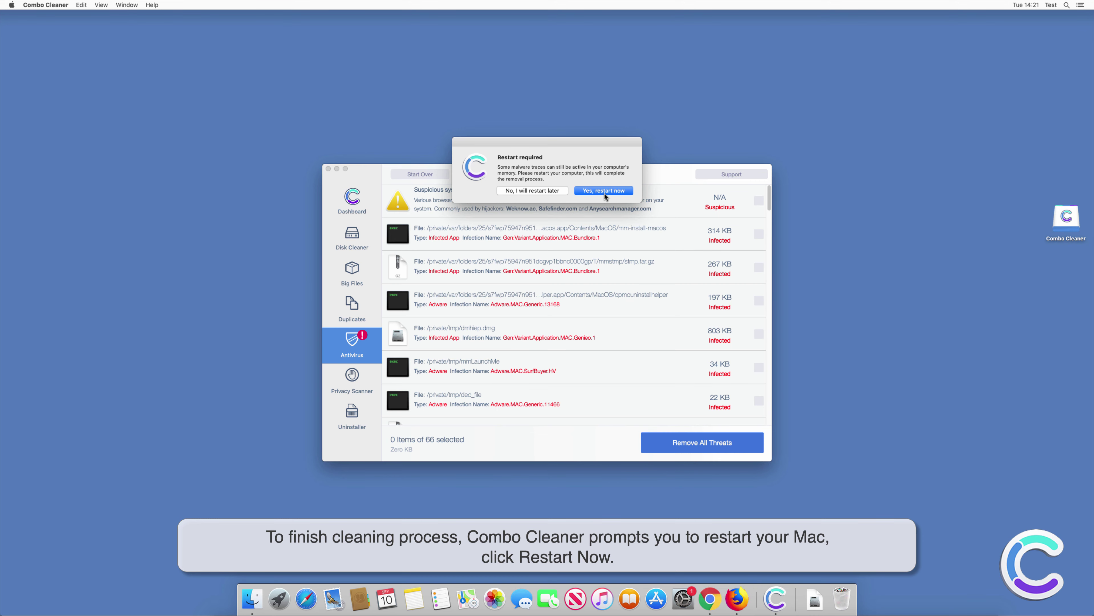
click(608, 192)
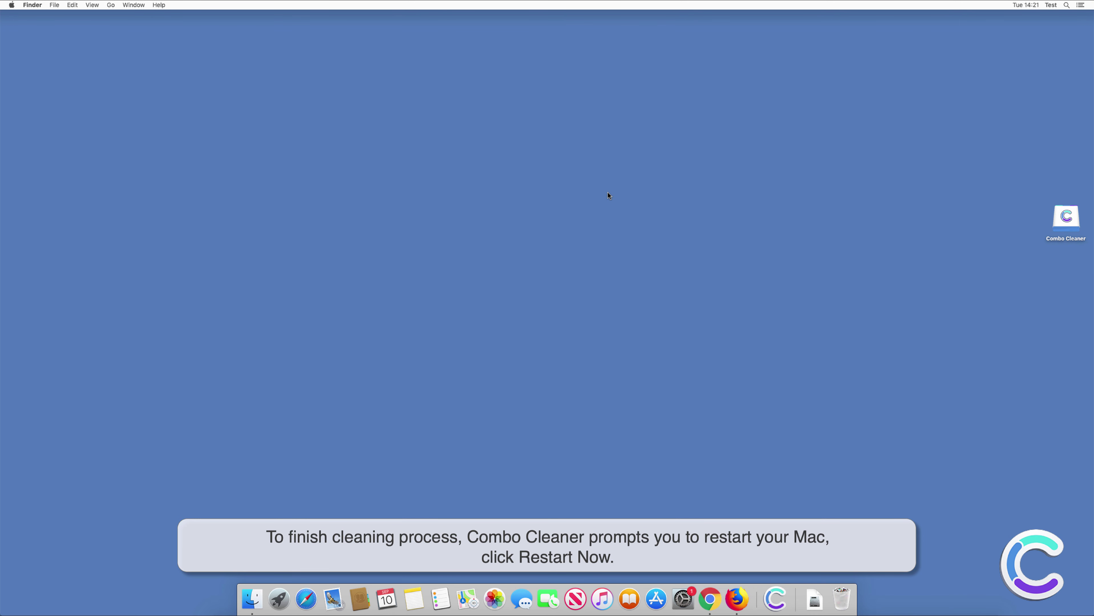